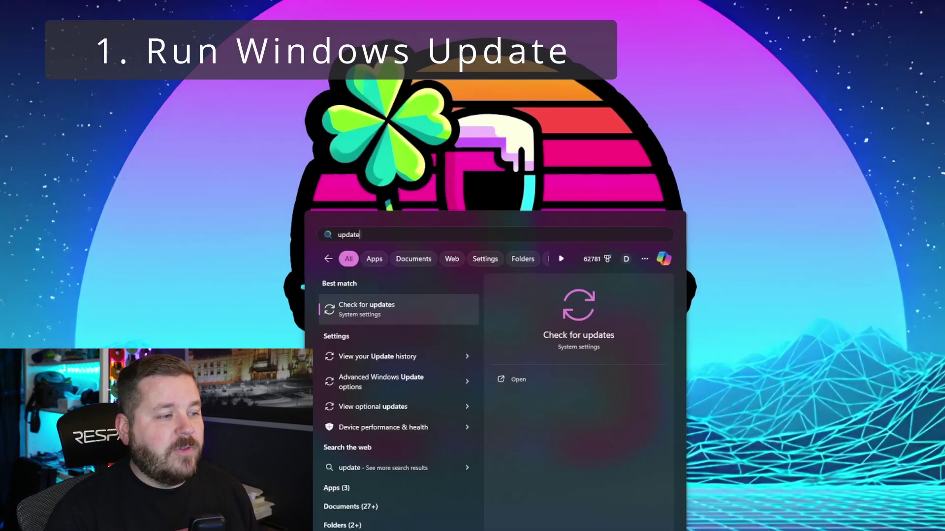
Open Windows Update and run a check for updates
key(Return)
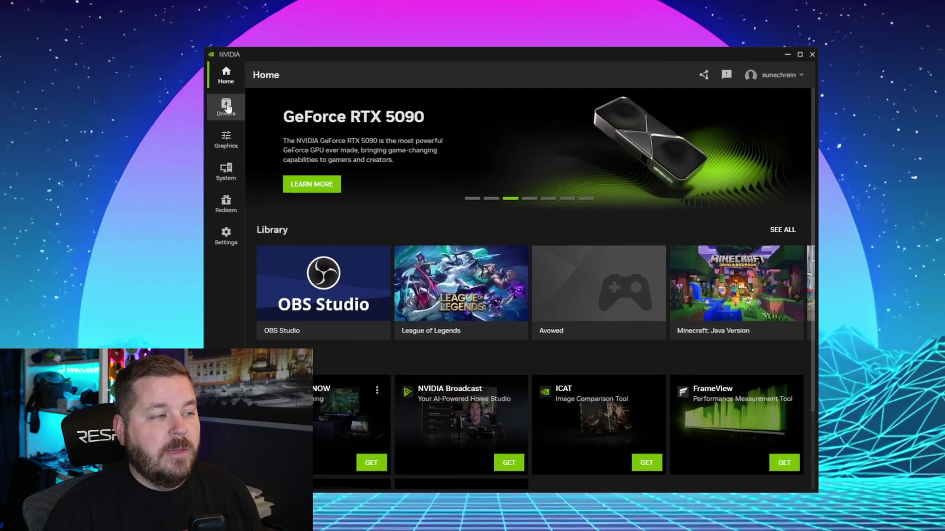
Open the Drivers page in the NVIDIA App to review the graphics driver
click(291, 161)
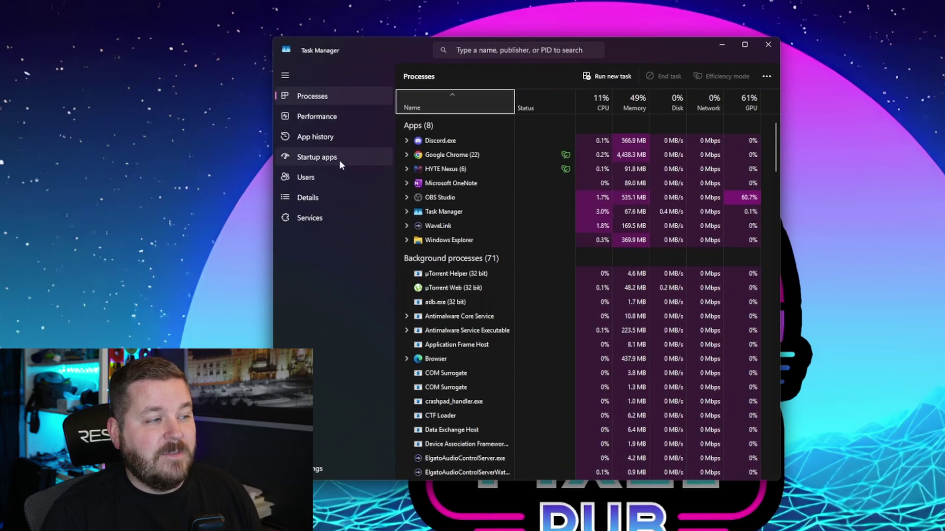
Review Startup apps, selecting the Microsoft 365 Copilot and RtkAudUService64.exe entries
click(344, 157)
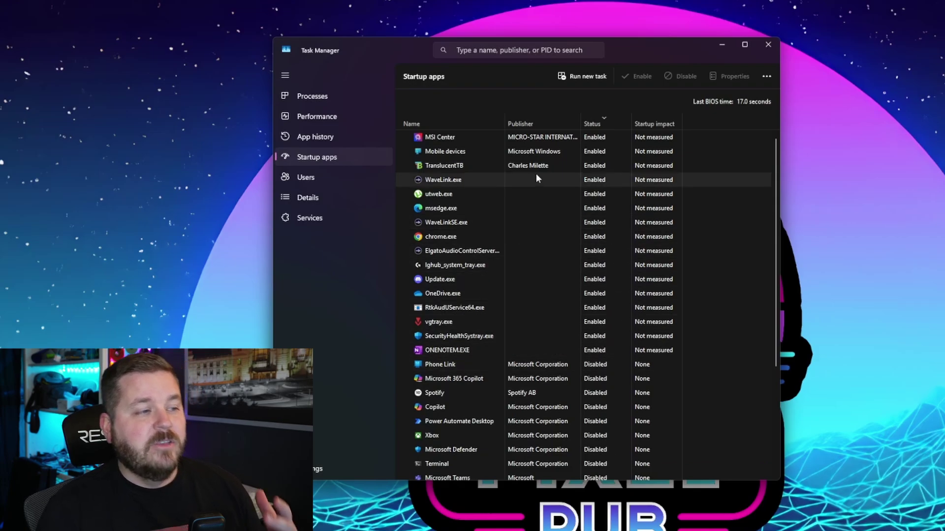
scroll(598, 187, down, 1)
scroll(581, 175, up, 1)
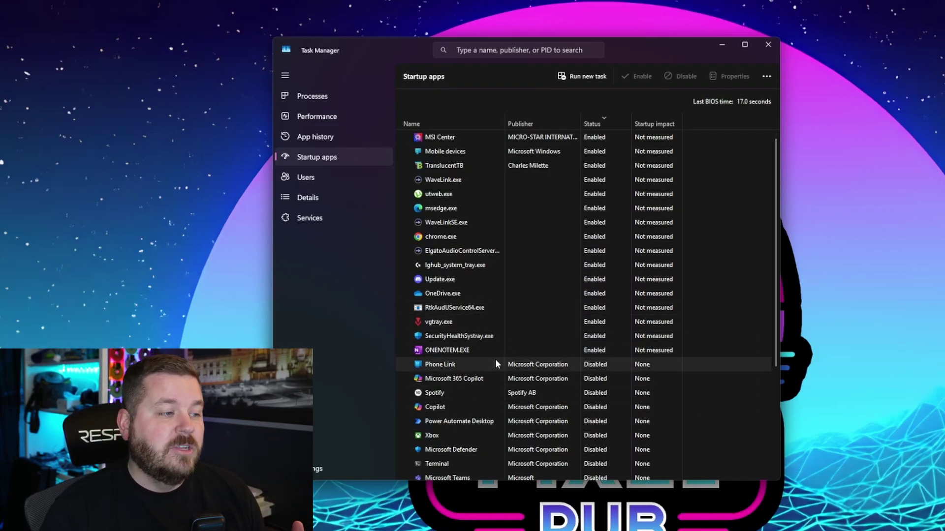
scroll(557, 374, down, 5)
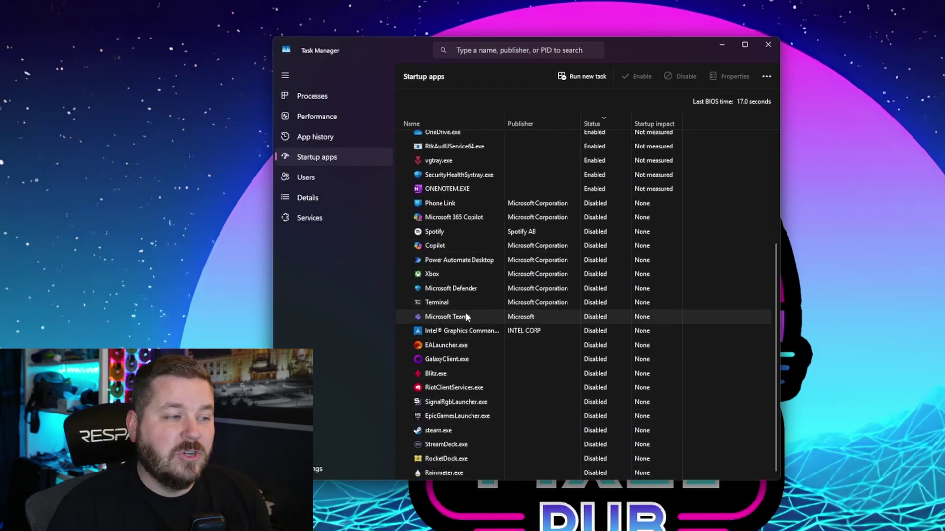
click(450, 217)
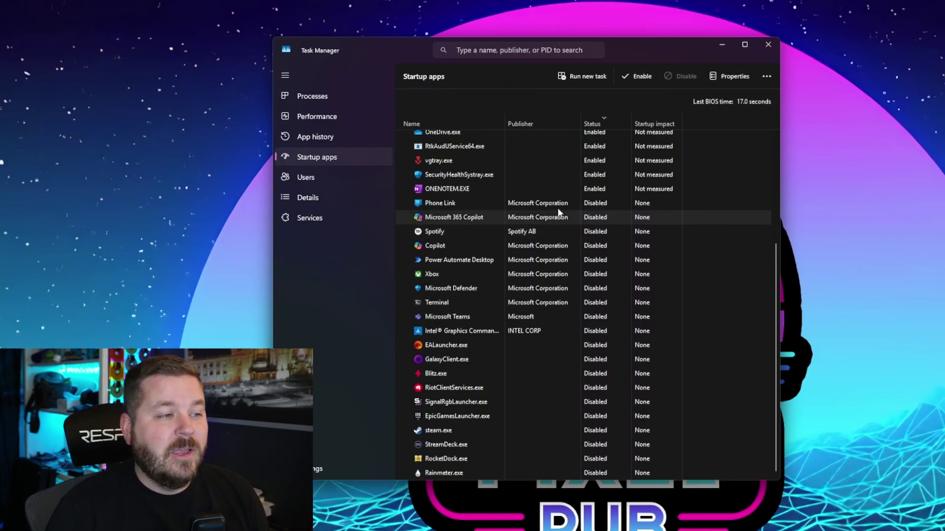
click(637, 76)
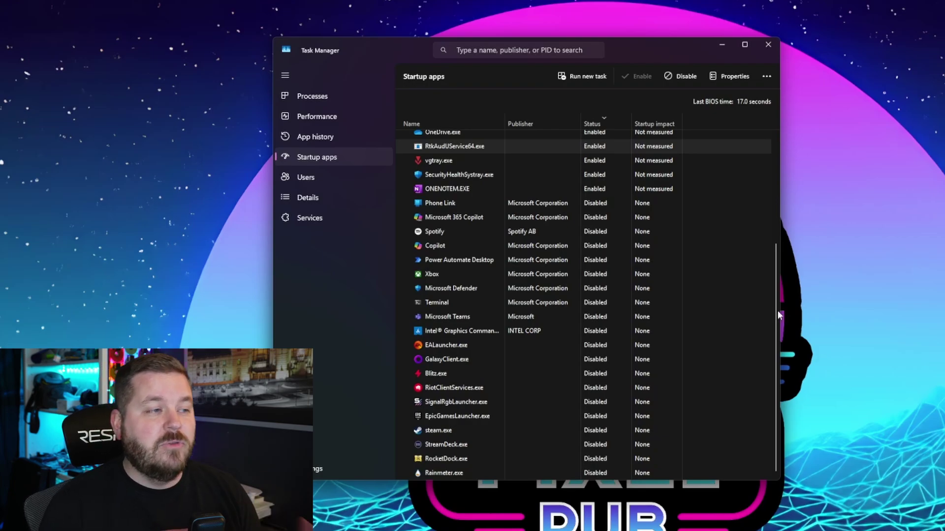
scroll(595, 395, up, 4)
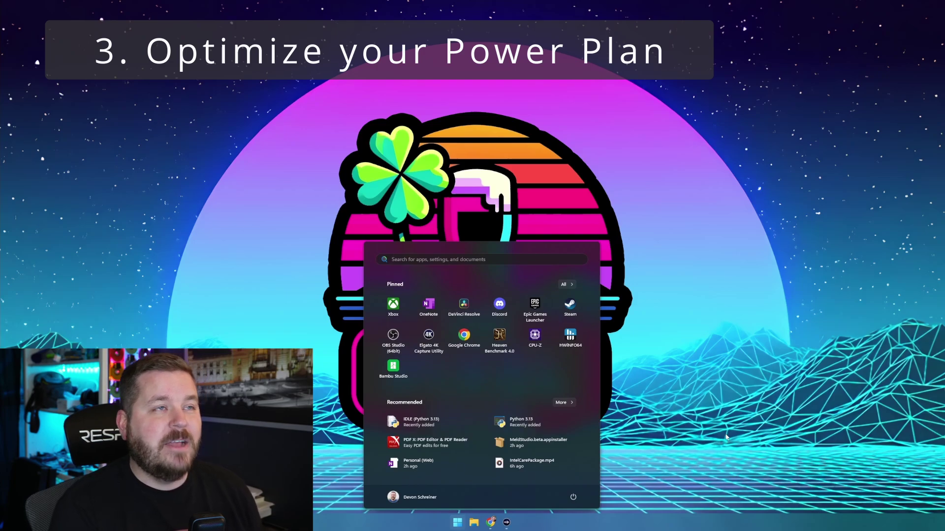
Search 'power plan' and open the High performance plan's advanced power settings
text(power plan)
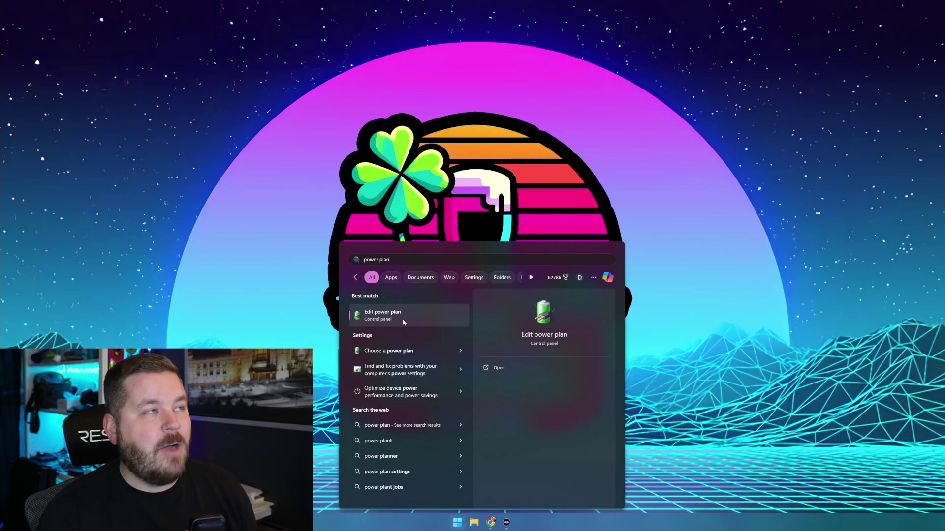
click(403, 319)
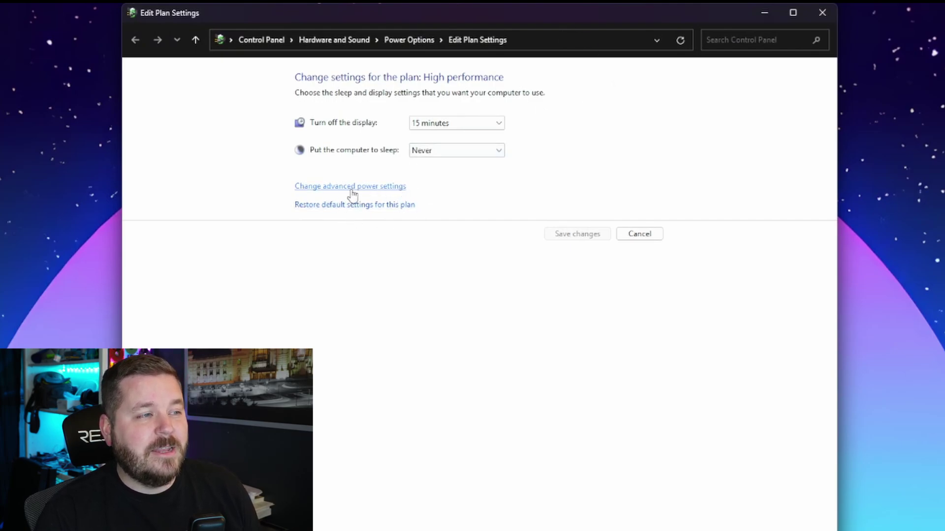
click(352, 187)
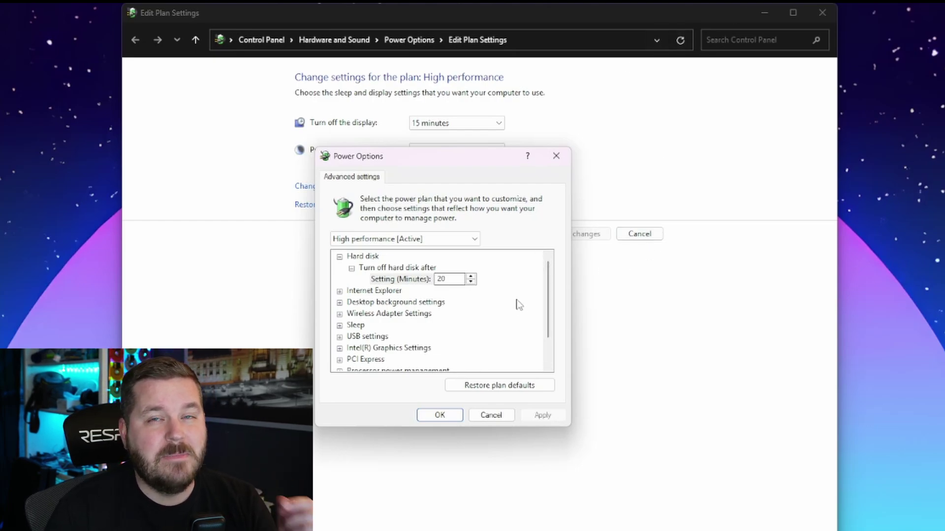
Compare the plans in the Power Options dropdown, keeping High performance selected
click(420, 241)
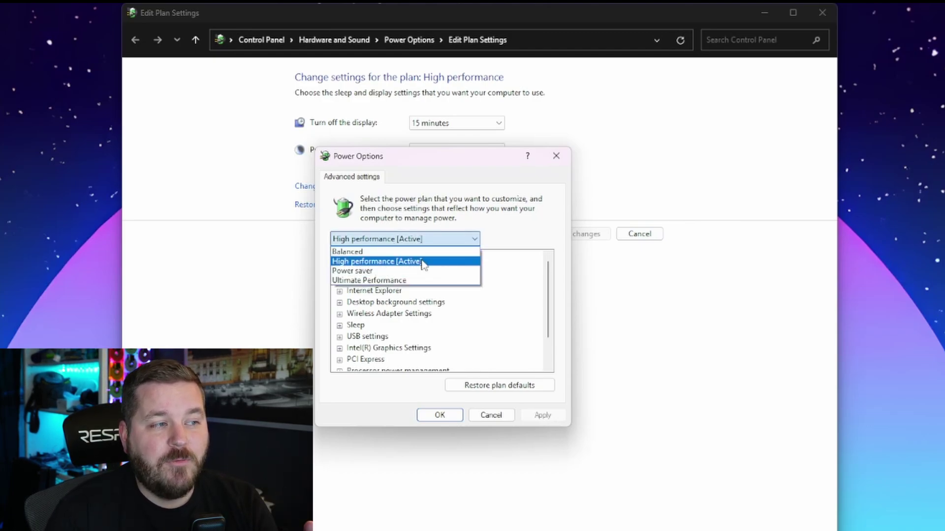
click(422, 262)
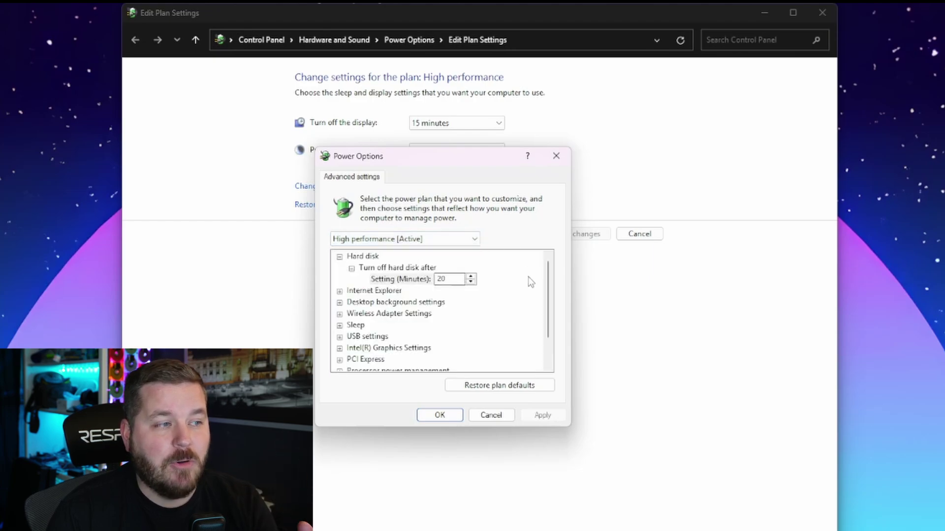
click(445, 240)
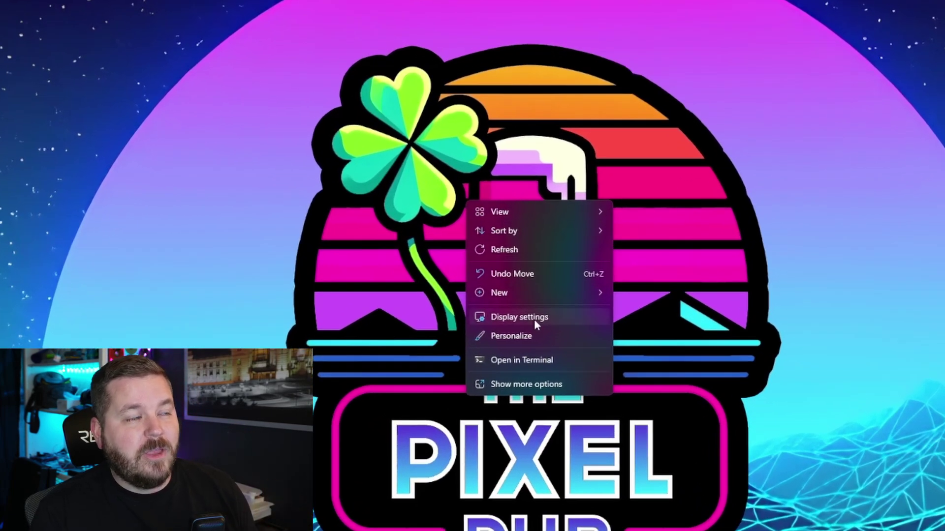
View display 1's available refresh rates on the Advanced display page, currently 144 Hz
click(534, 318)
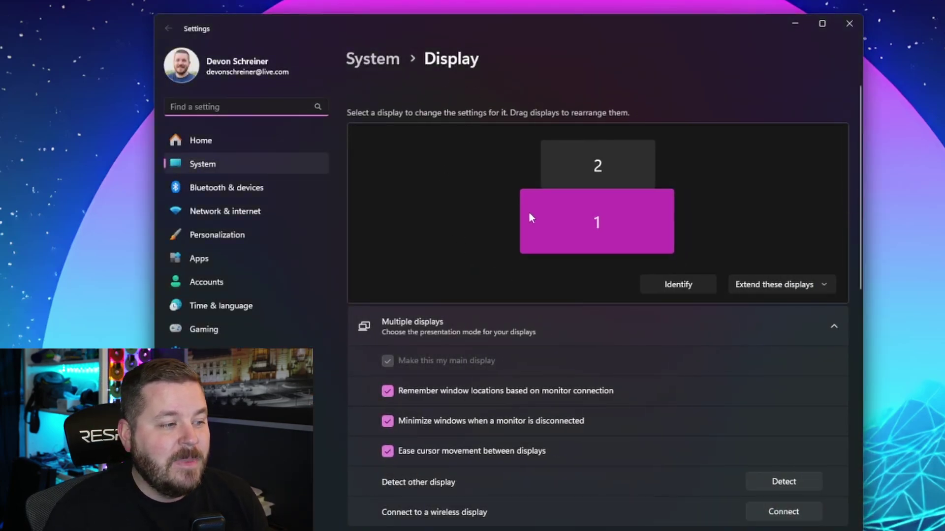
click(583, 167)
click(588, 233)
scroll(597, 246, down, 10)
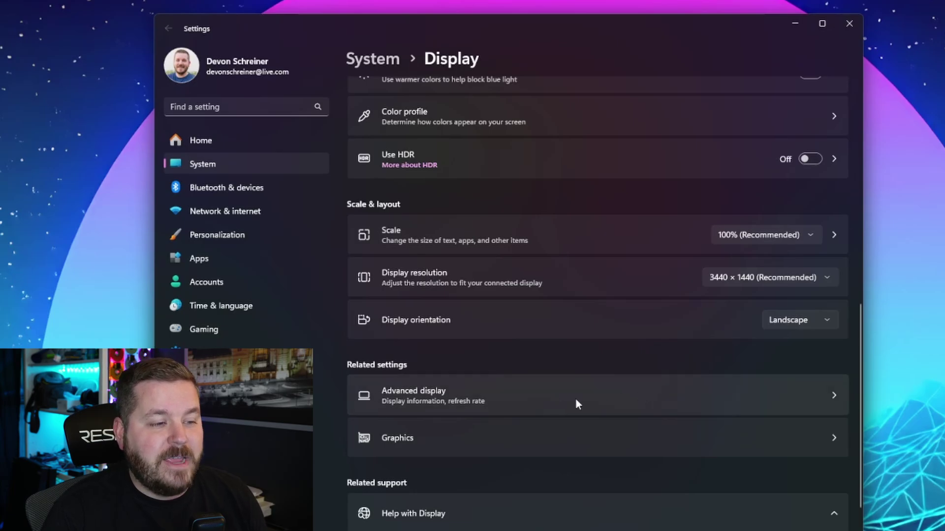
click(575, 400)
click(795, 346)
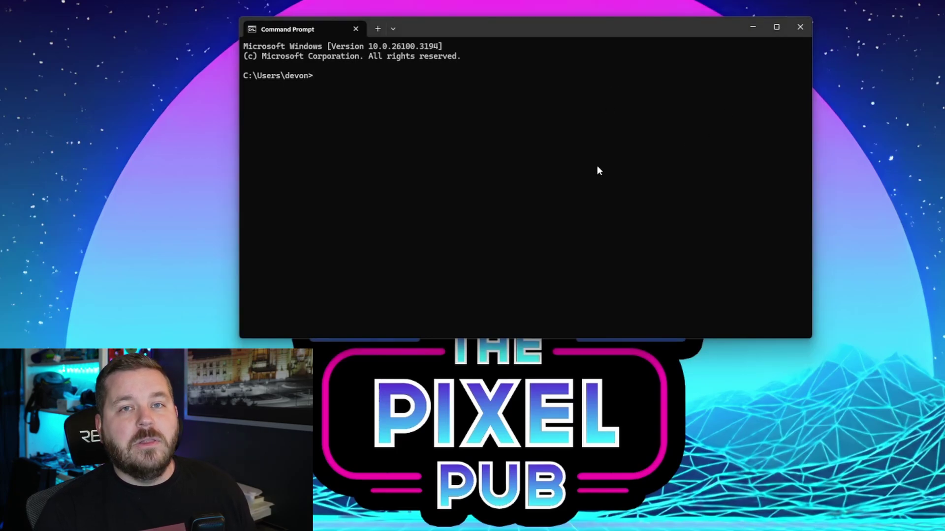
Run 'wmic memorychip get speed' and highlight the two 6000 results
text(wmic memorychip get speed)
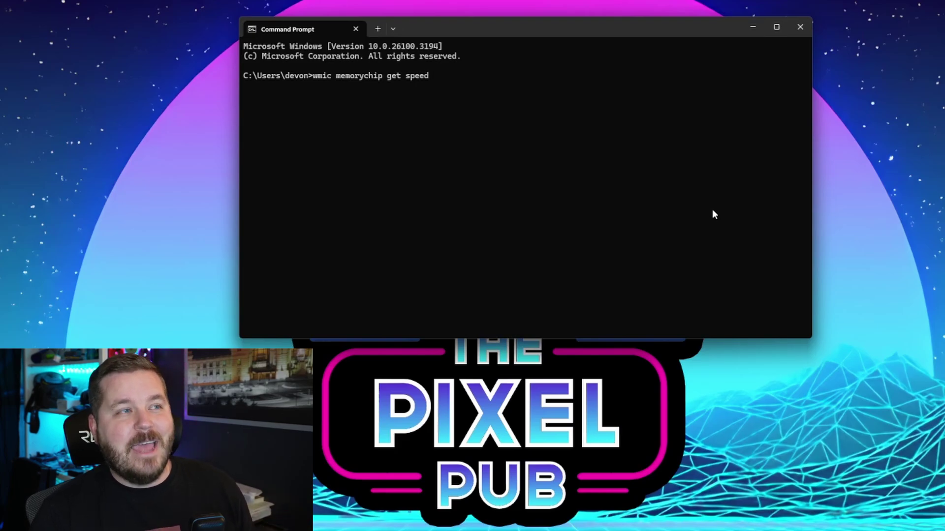
key(Return)
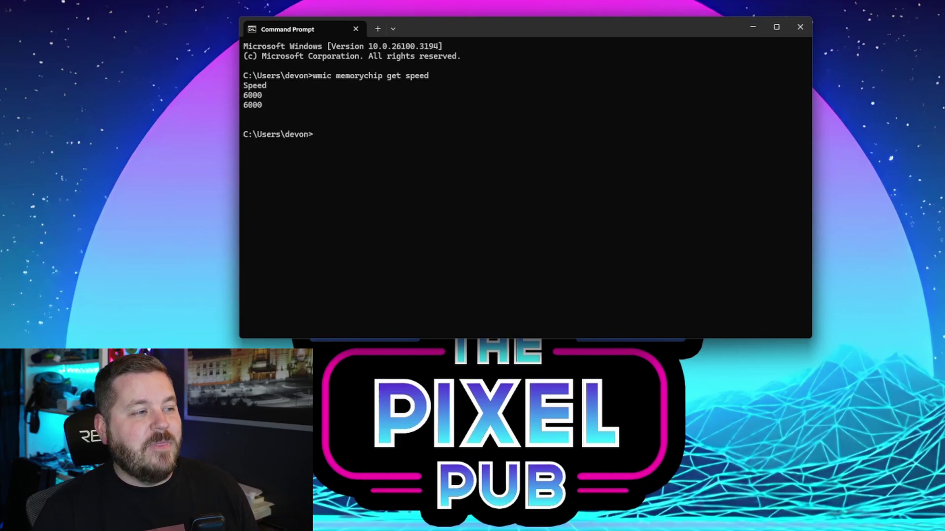
drag(243, 118, 243, 76)
key(ctrl+c)
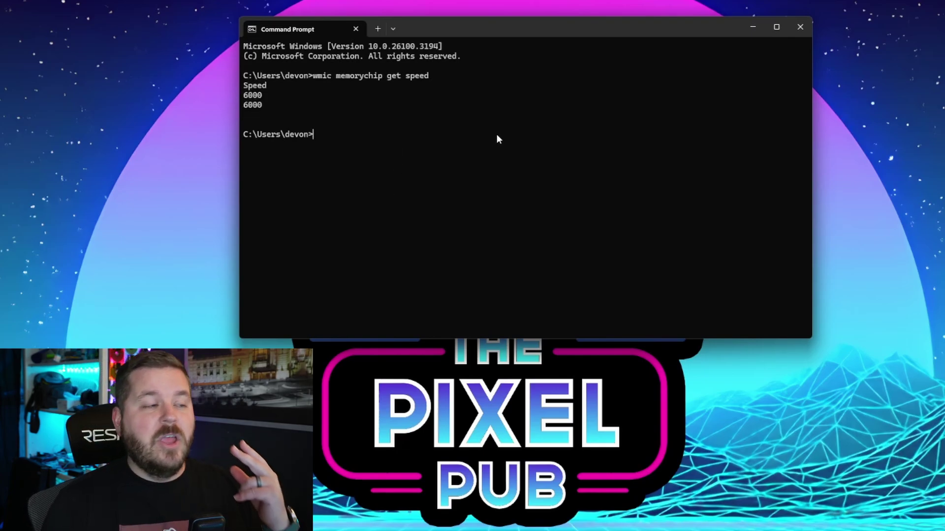
drag(289, 105, 243, 95)
key(ctrl+c)
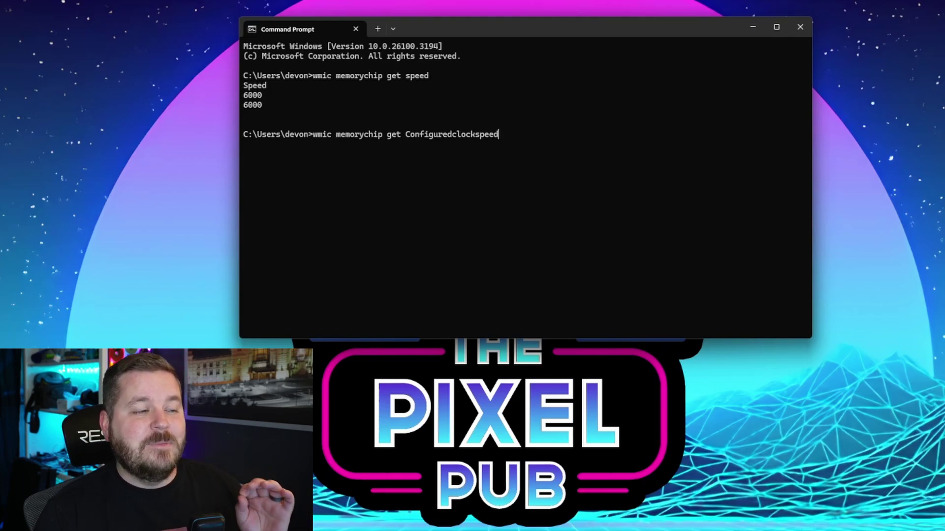
Run 'wmic memorychip get ConfiguredClockSpeed', which reports 6000 for both modules
key(Return)
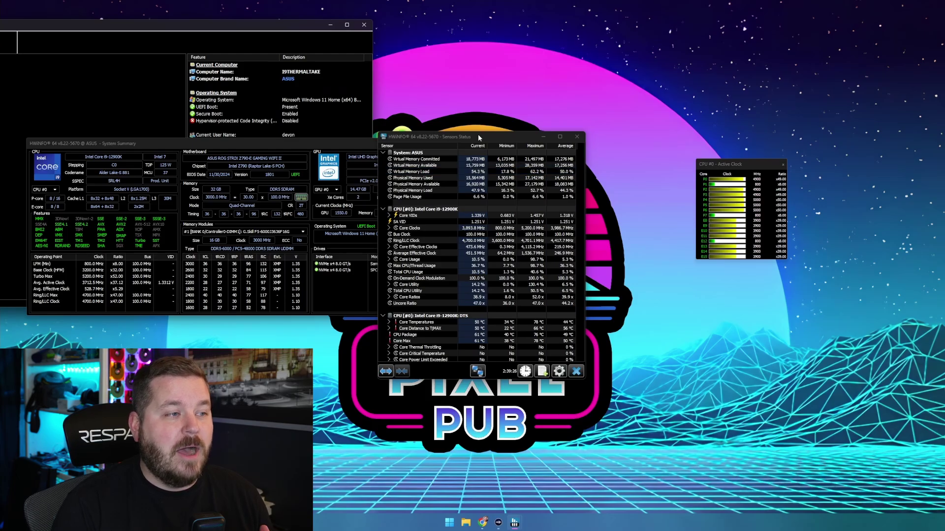
Move HWiNFO64's Sensors Status window up and right to review its readings
drag(477, 135, 556, 32)
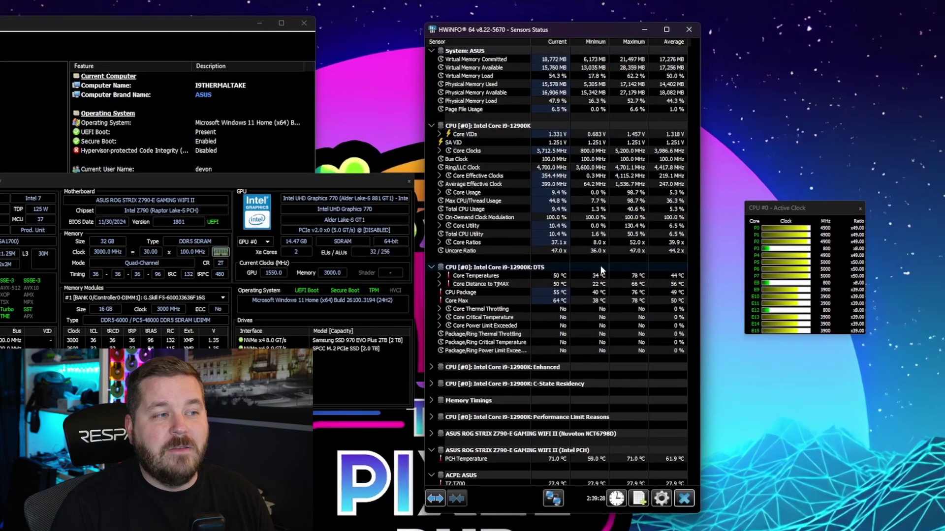
mouse_move(587, 52)
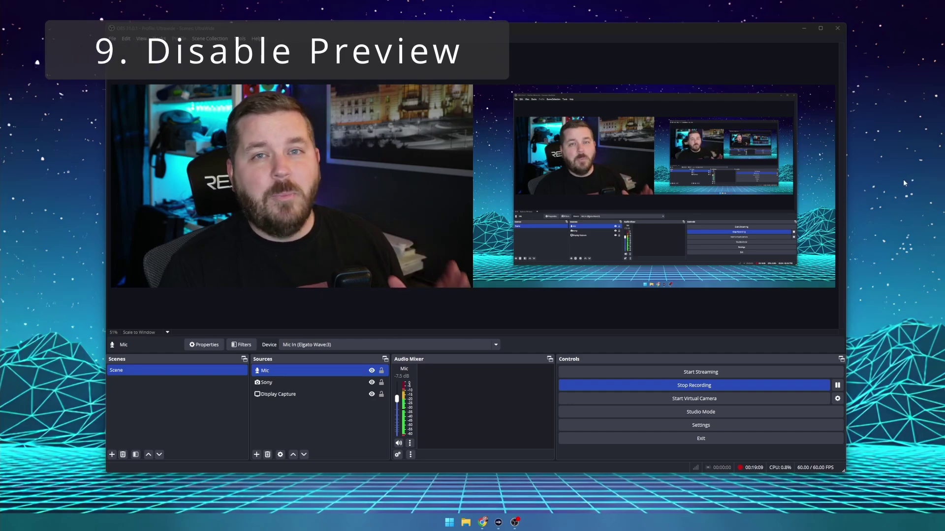
Uncheck Enable Preview in the OBS preview's context menu
right_click(490, 166)
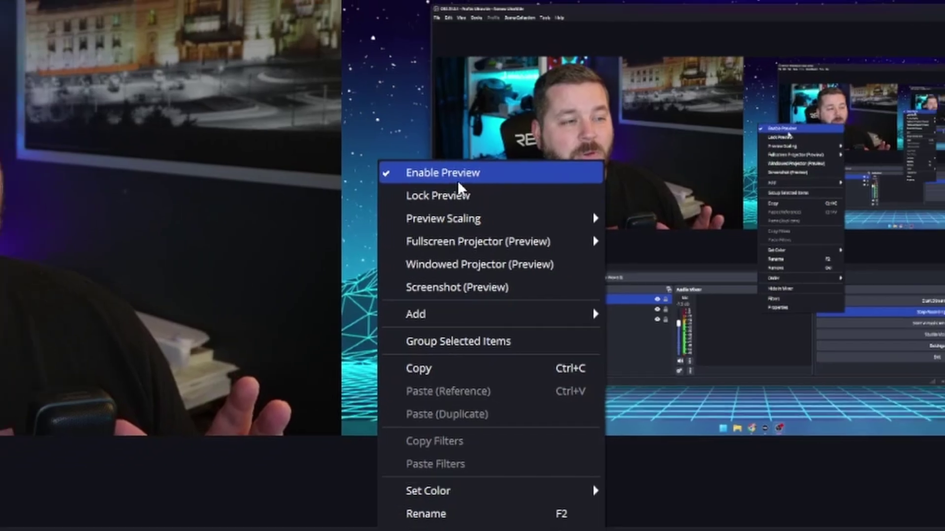
click(394, 175)
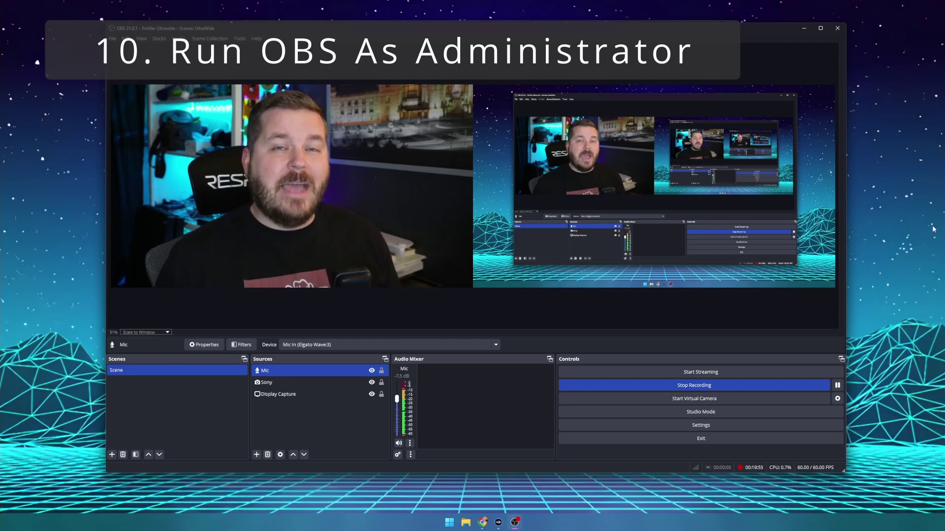
Find OBS Studio (64bit) in Start search and open its file location in File Explorer
right_click(515, 522)
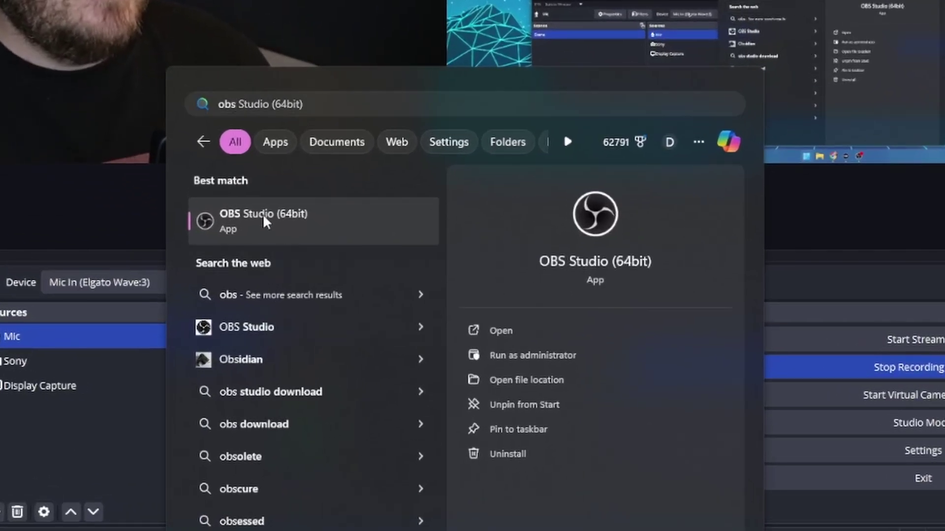
right_click(385, 303)
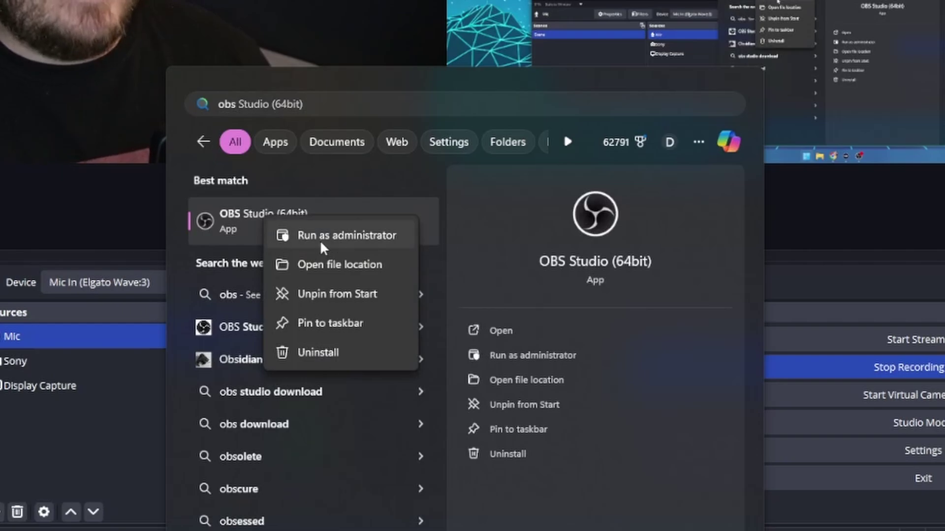
click(325, 264)
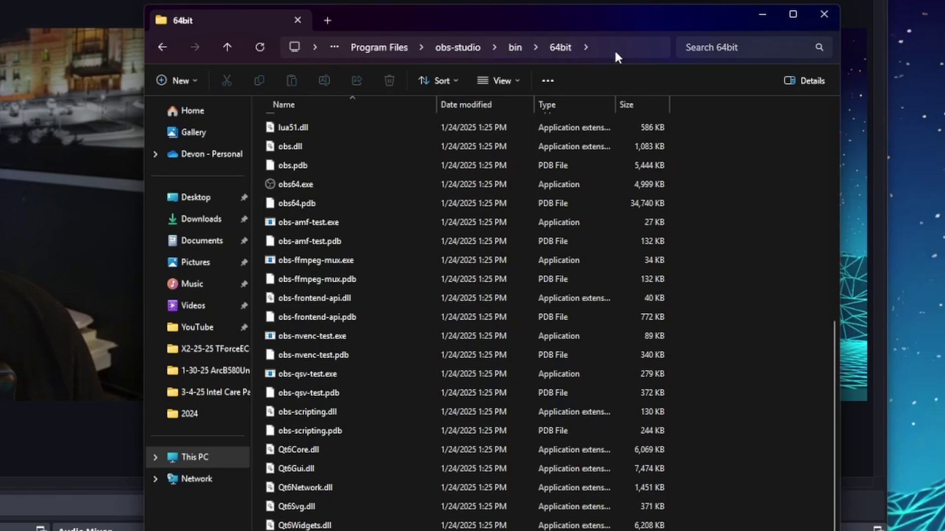
Tick 'Run this program as an administrator' on the Compatibility tab of obs64.exe's Properties
right_click(295, 187)
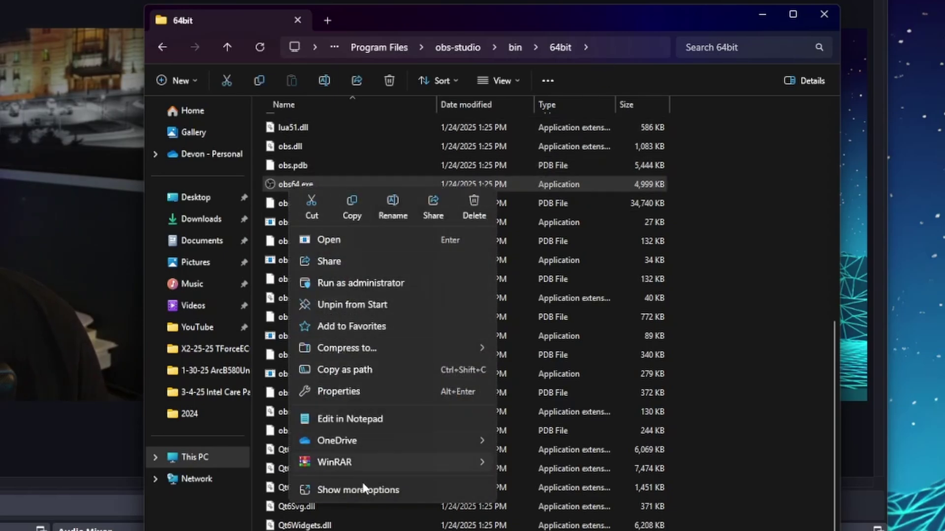
click(346, 391)
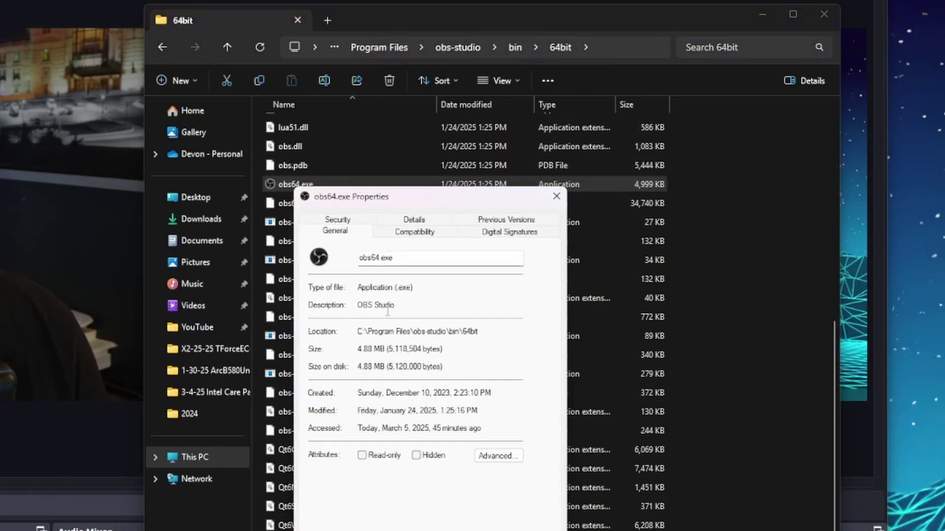
click(414, 231)
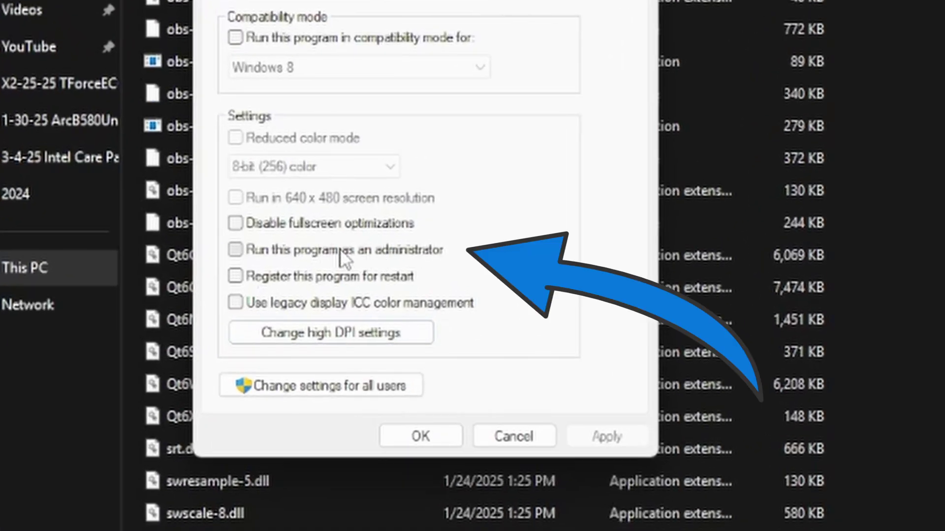
click(340, 249)
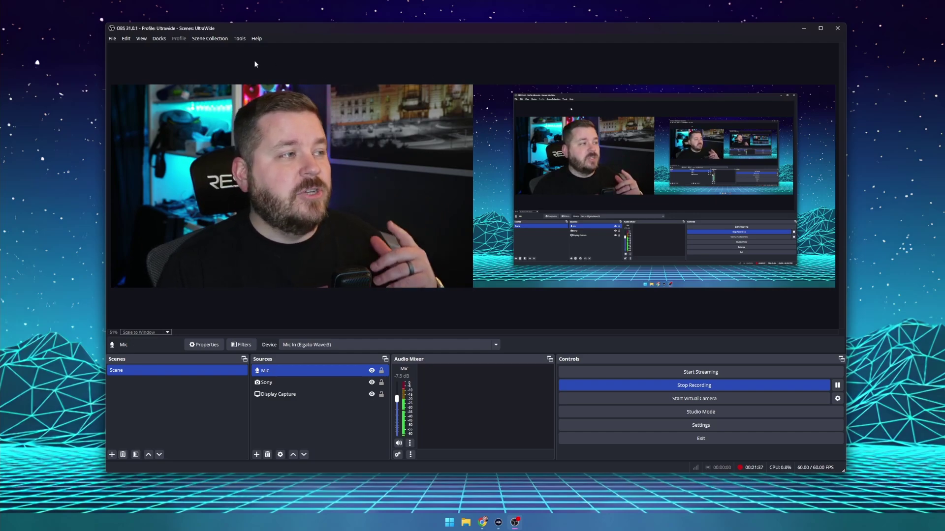
Show Stats from the View menu, move it over the preview, and undock it as a floating window
click(142, 38)
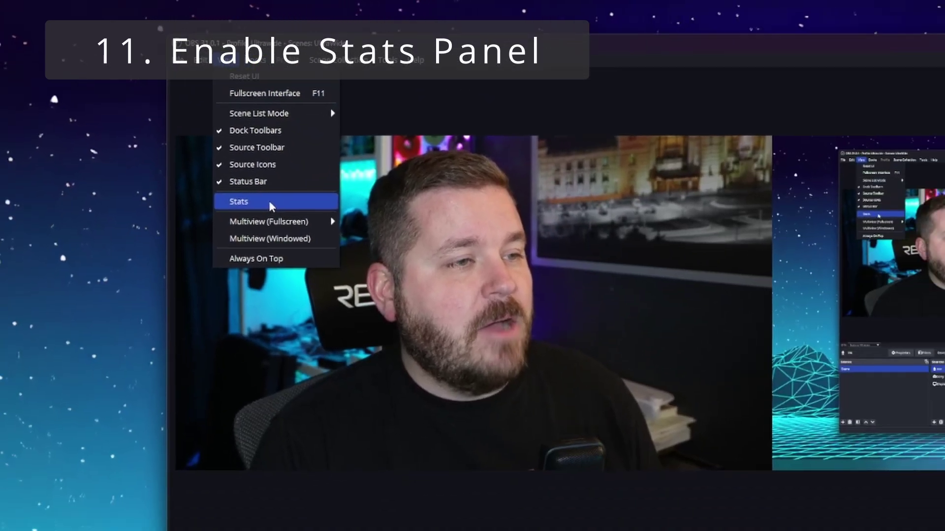
click(374, 301)
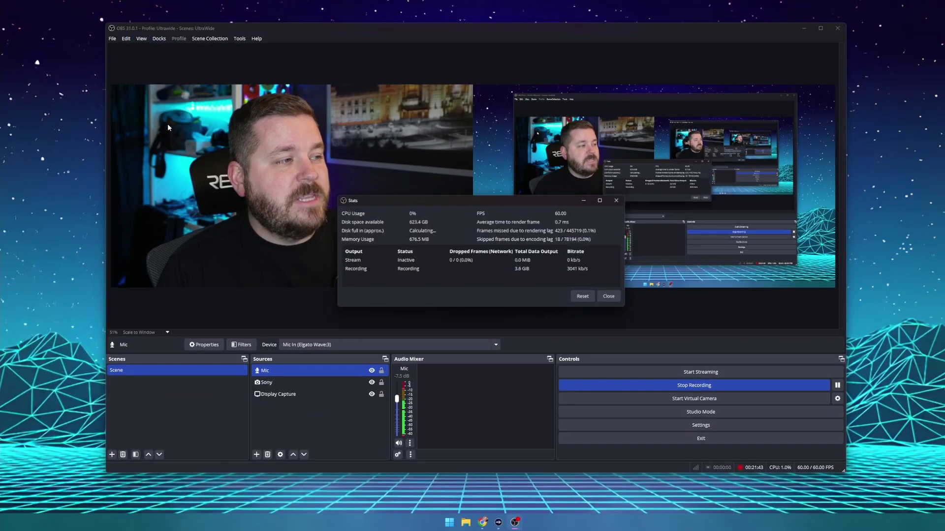
drag(481, 202, 544, 359)
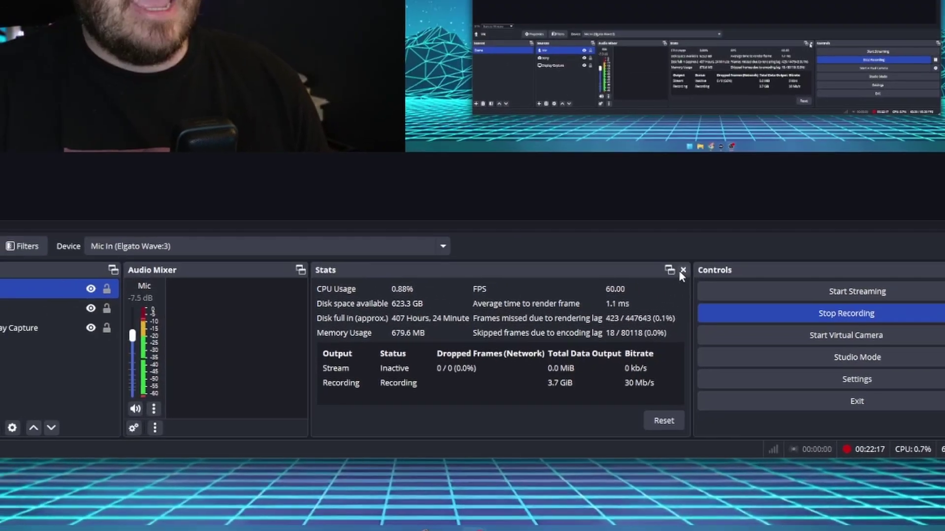
click(712, 164)
Move the floating Stats window to the right side of the preview and widen it
drag(606, 350, 457, 226)
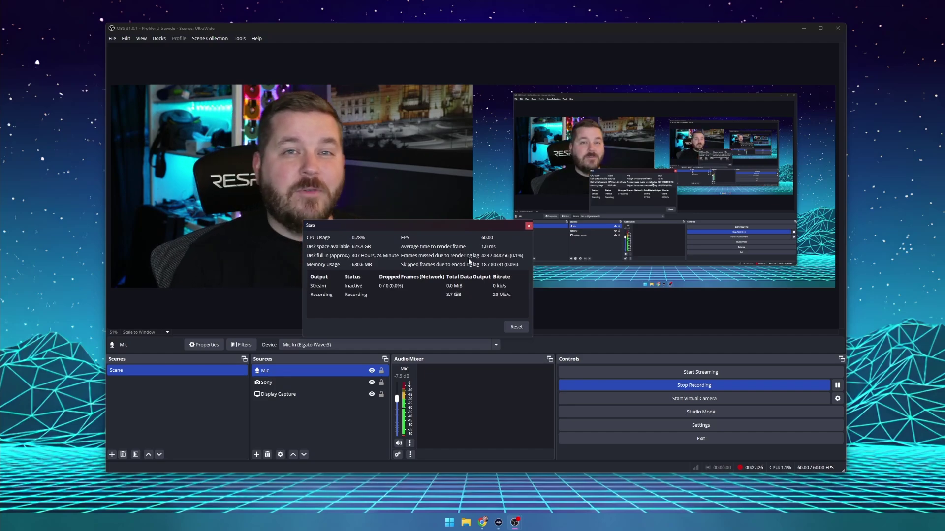
drag(465, 223, 563, 229)
drag(632, 260, 771, 264)
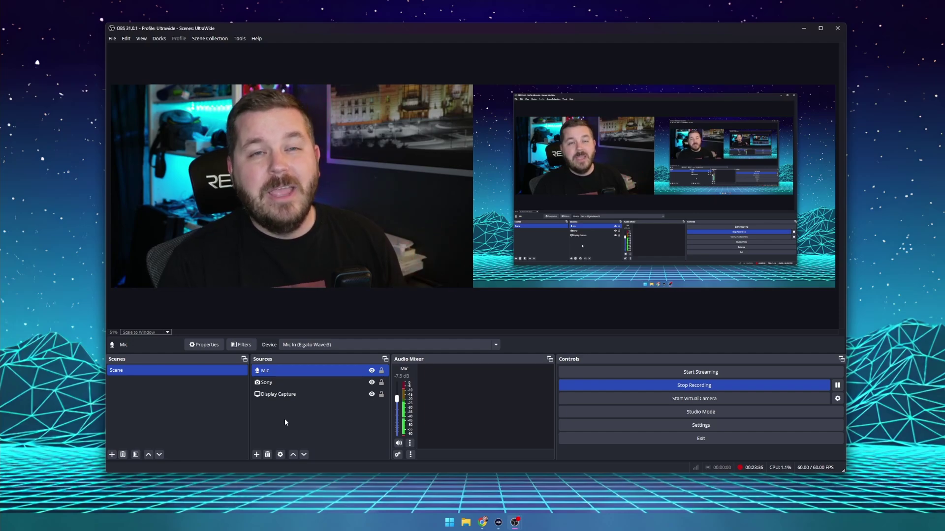
click(286, 396)
ctrl+click(286, 397)
click(256, 454)
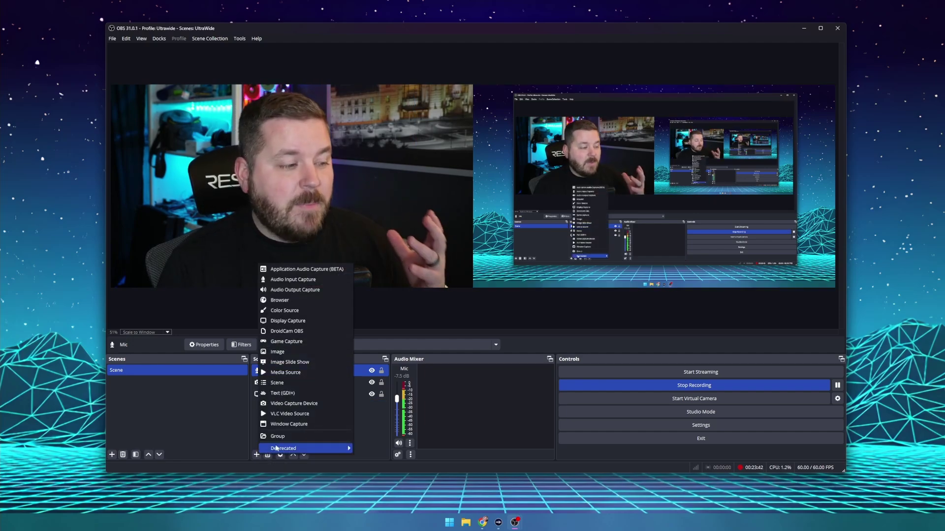
click(368, 421)
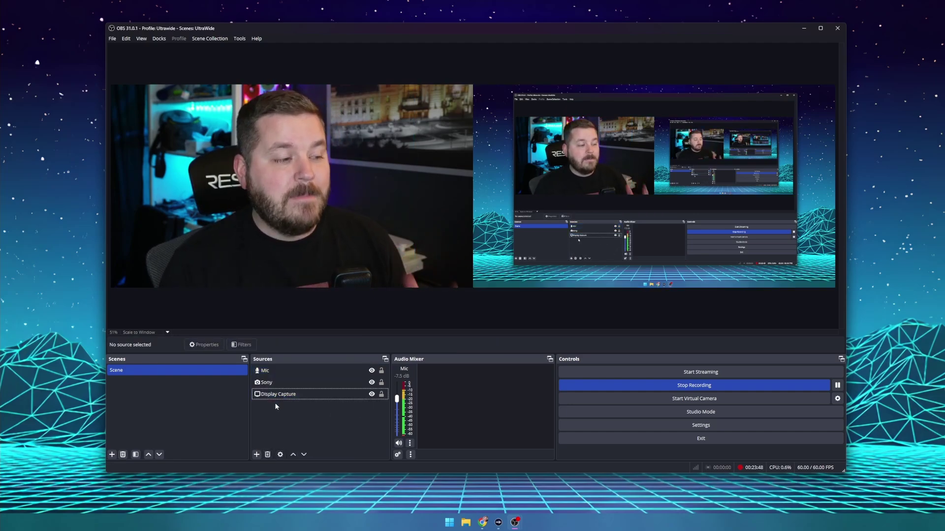
click(305, 394)
click(347, 405)
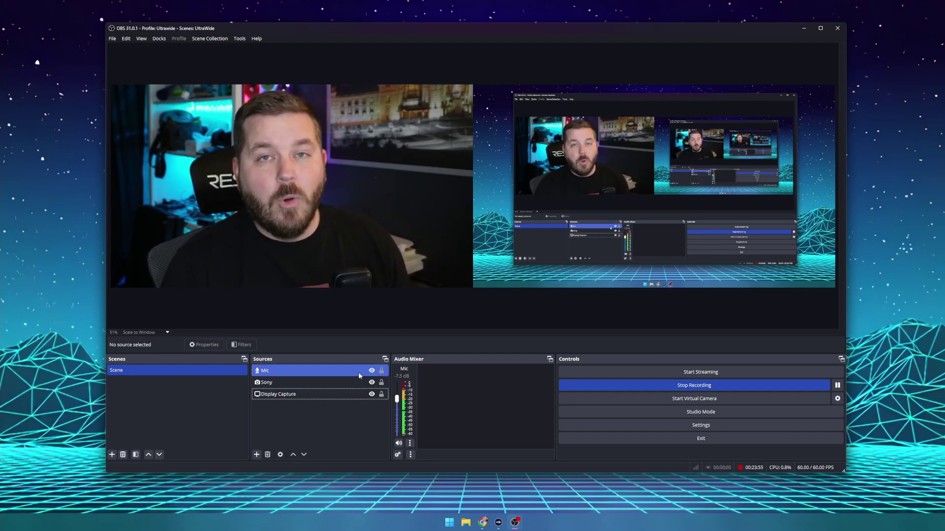
click(350, 391)
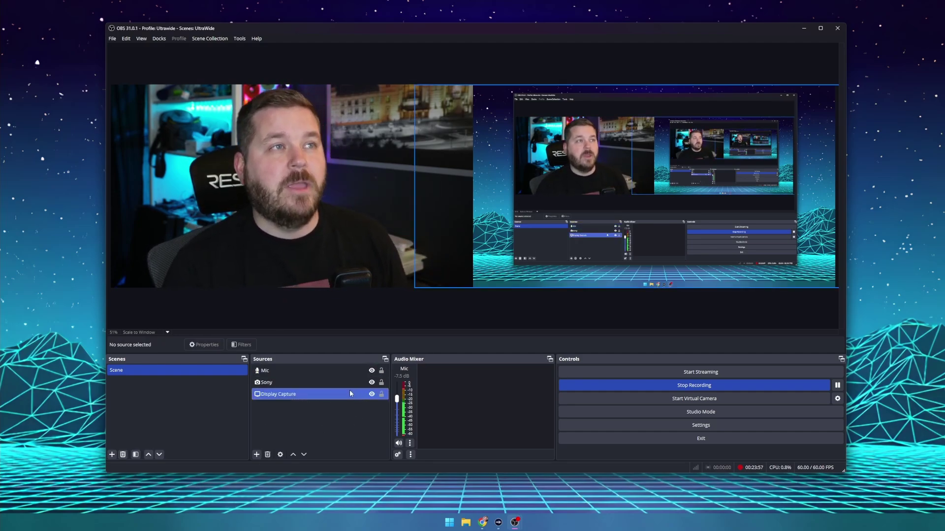
Delete the Noise Gate filter from the Mic's filters and confirm the removal
click(348, 383)
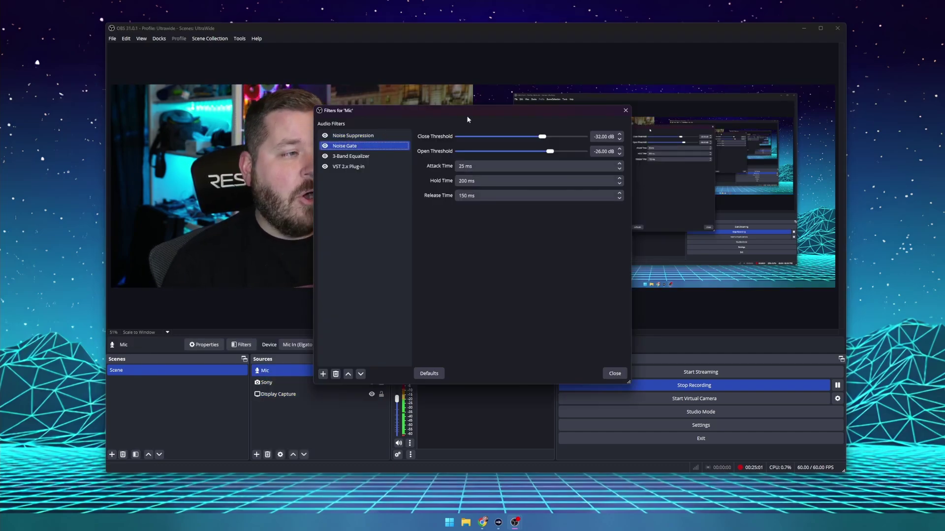
drag(483, 118, 533, 125)
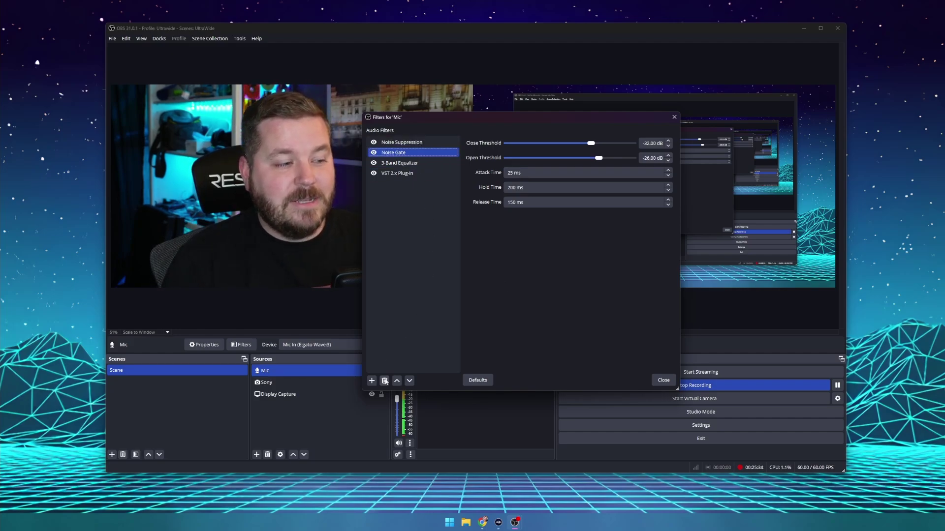
click(385, 381)
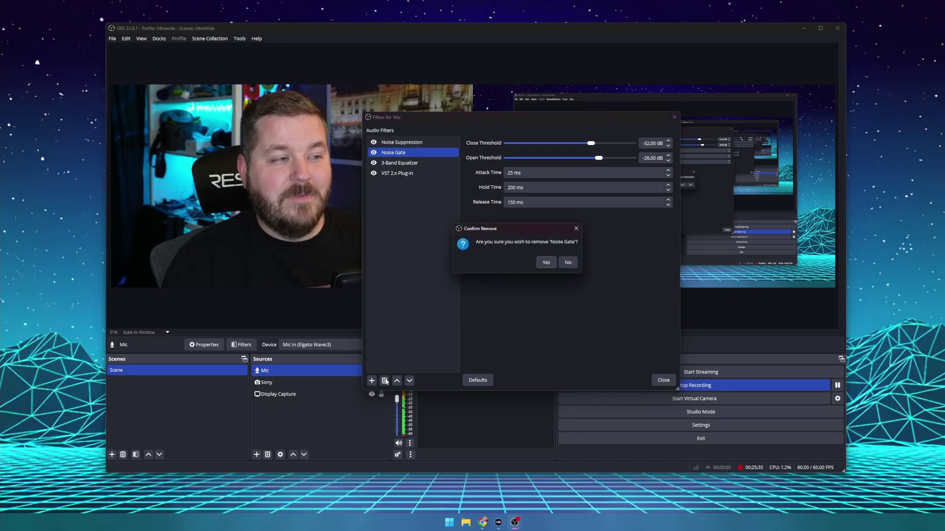
click(546, 263)
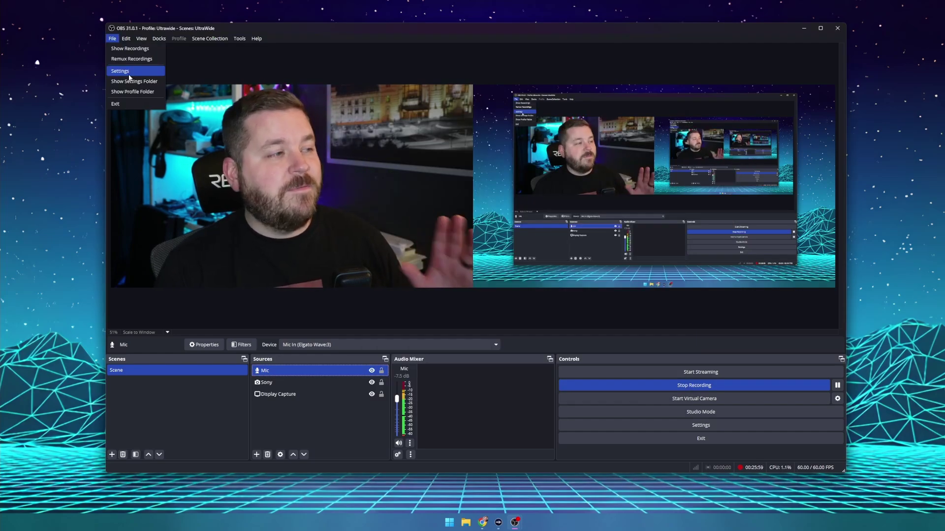
On the Output settings page, replace the 2500 streaming video bitrate with 6000 Kbps
click(130, 74)
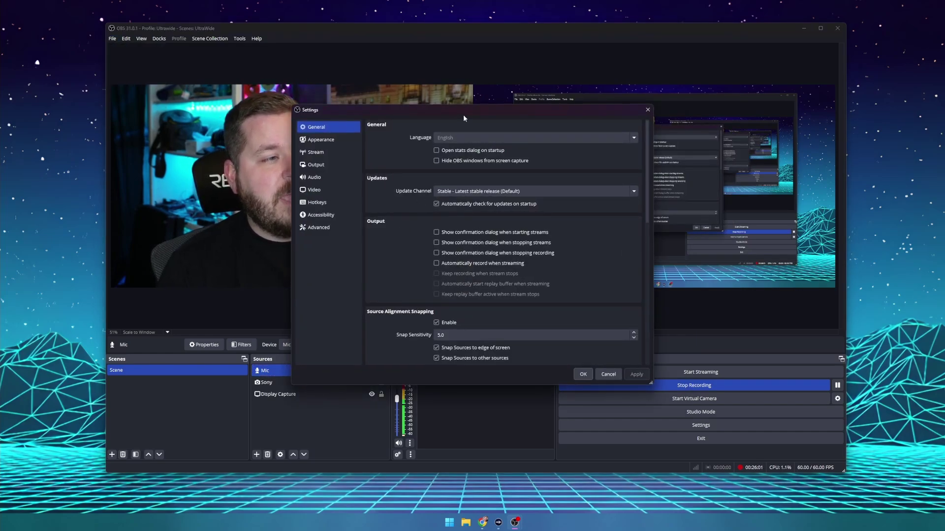
drag(463, 112, 545, 79)
click(413, 106)
click(399, 120)
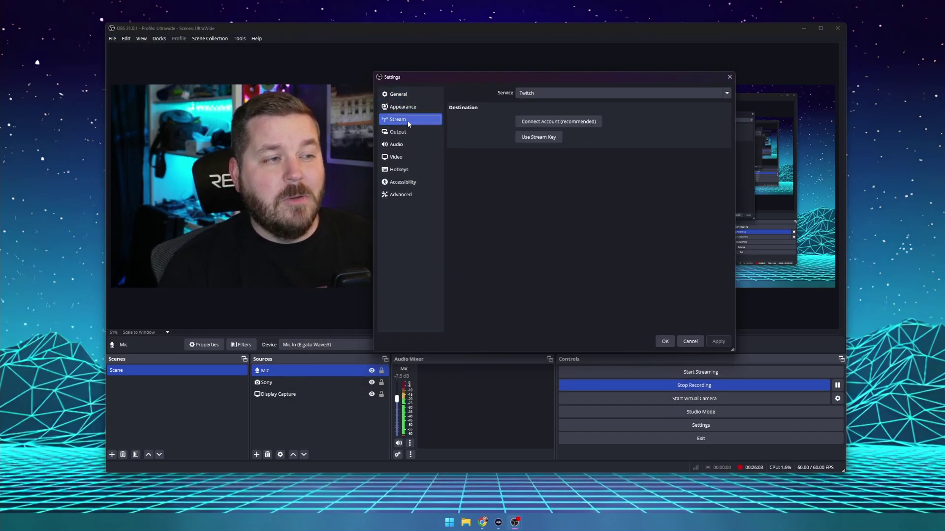
click(398, 133)
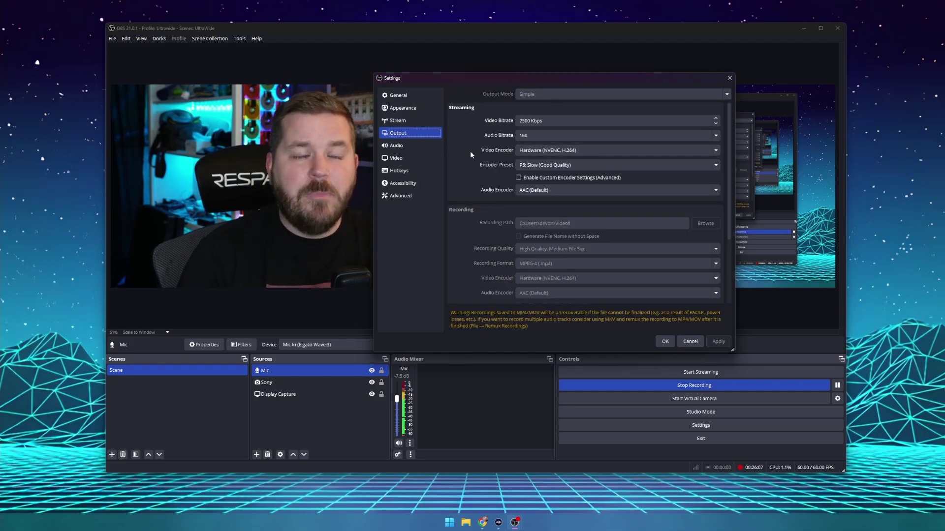
click(519, 122)
double_click(522, 121)
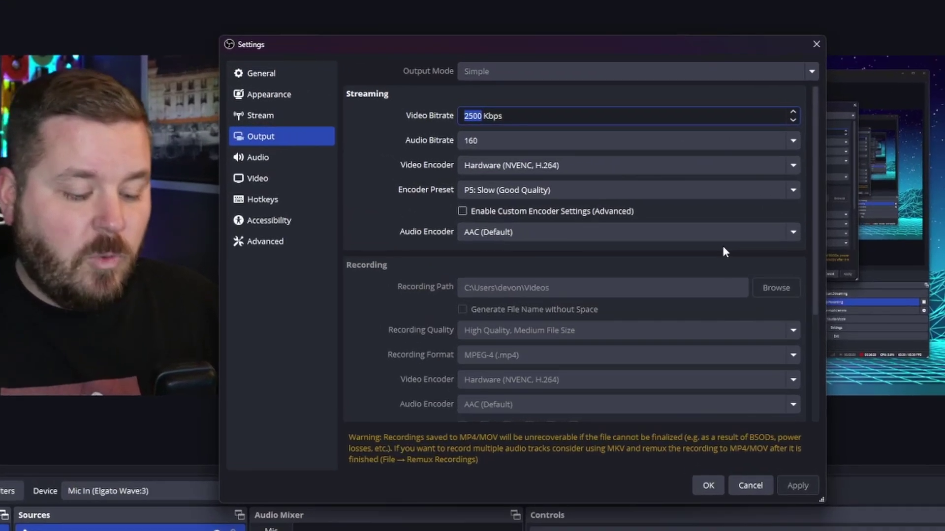
text(6000)
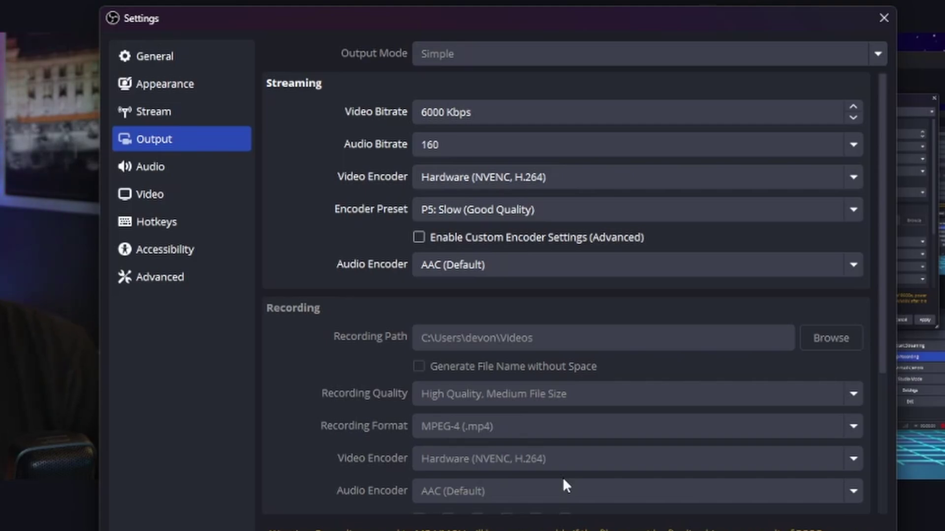
click(633, 177)
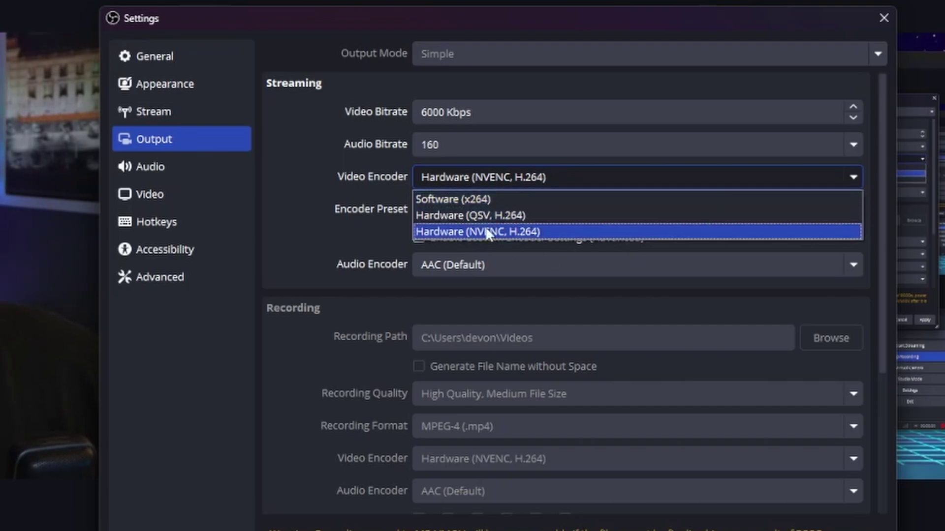
click(497, 230)
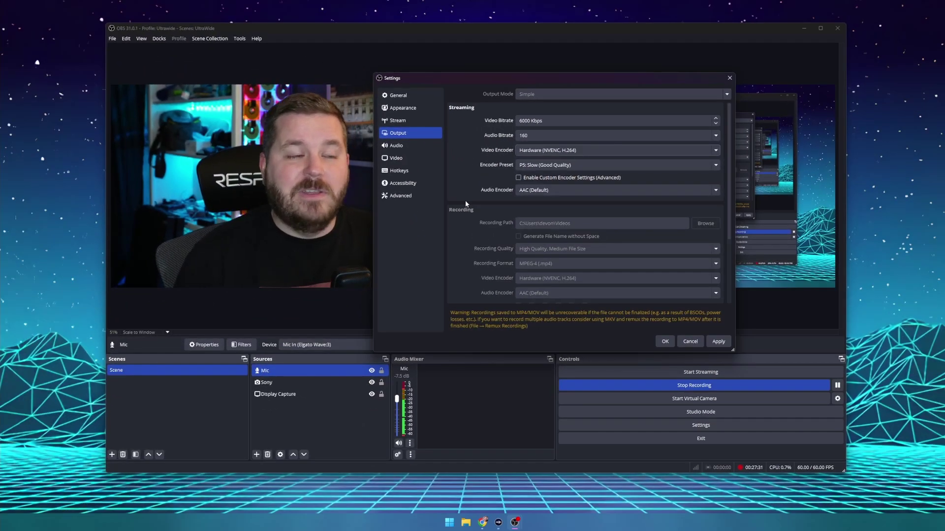
click(561, 150)
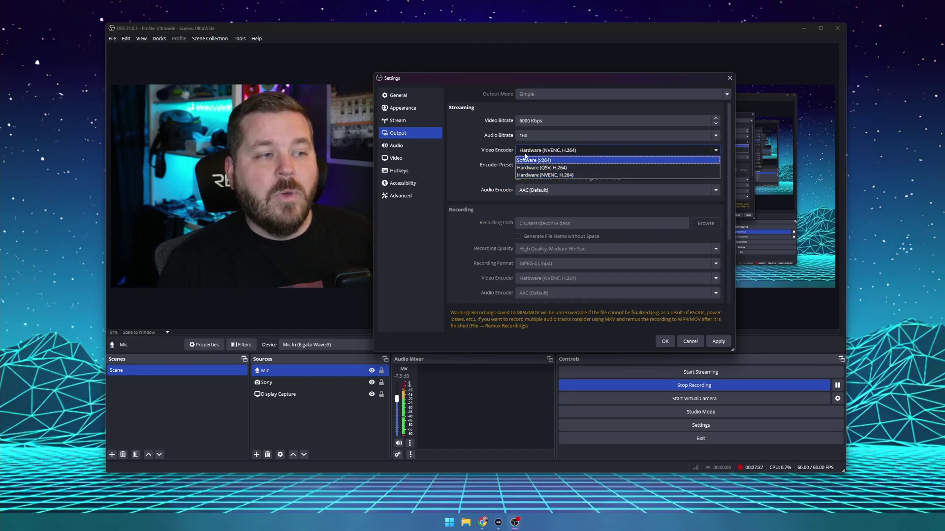
click(561, 176)
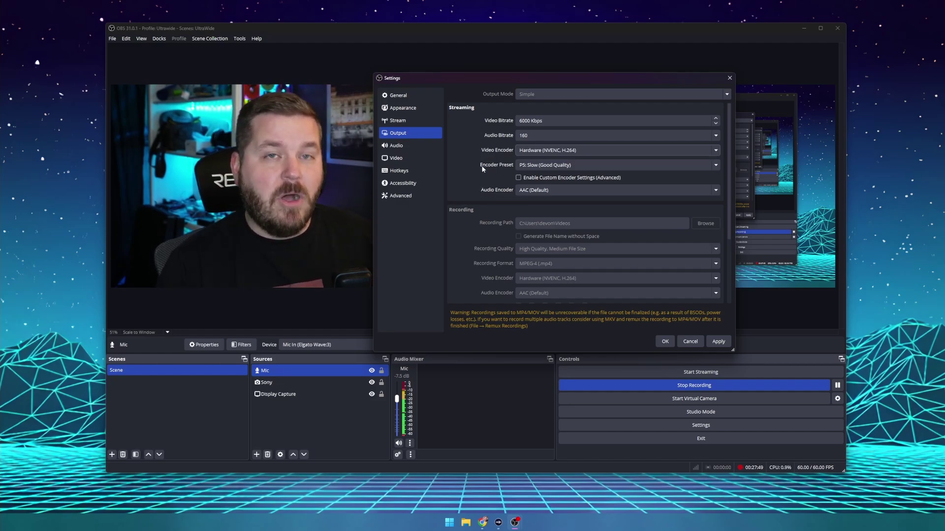
click(564, 164)
click(554, 154)
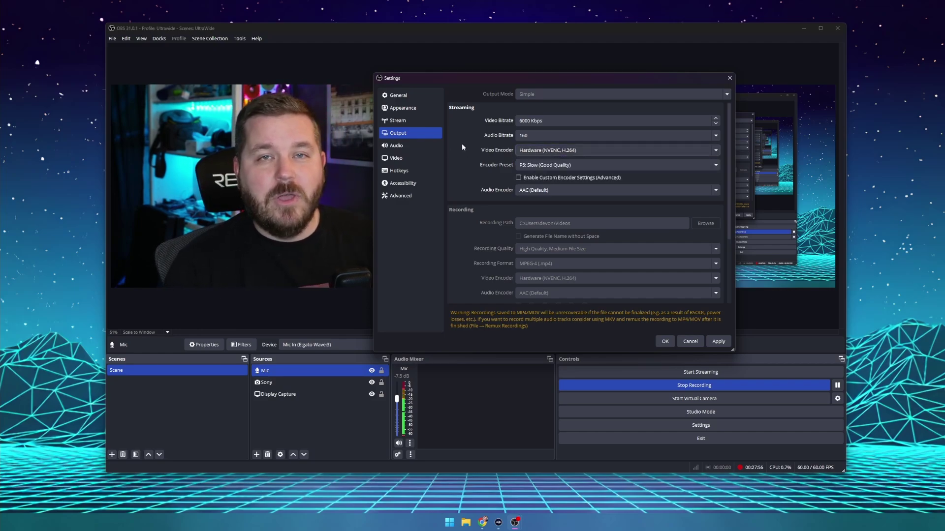